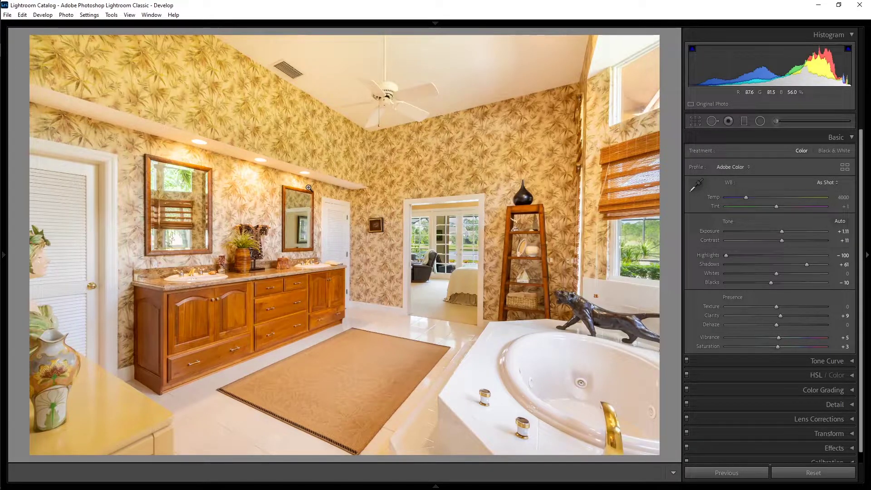
- Sample white balance from the neutral area by the door, giving Custom Temp 3250 and Tint +1
left_click(696, 186)
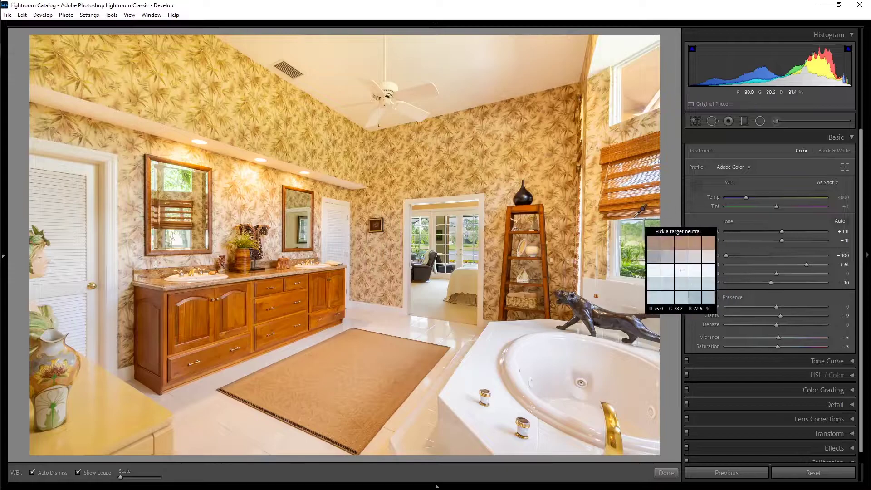
left_click(347, 209)
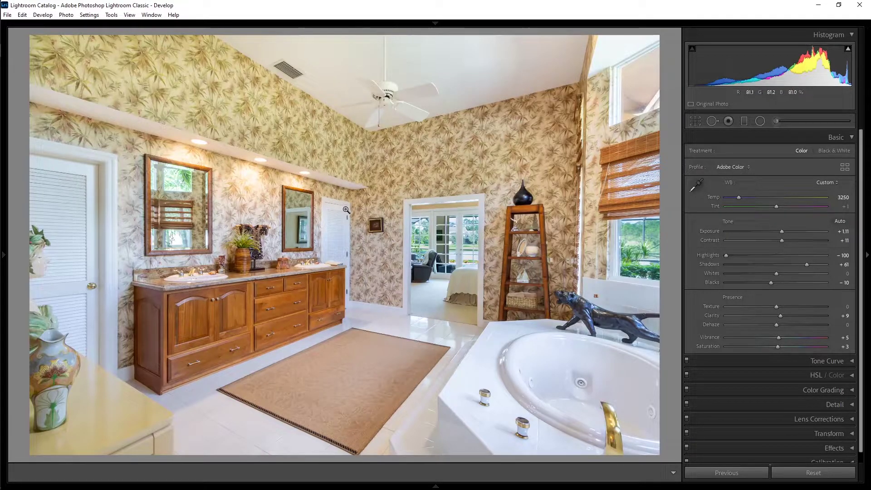
left_click(338, 209)
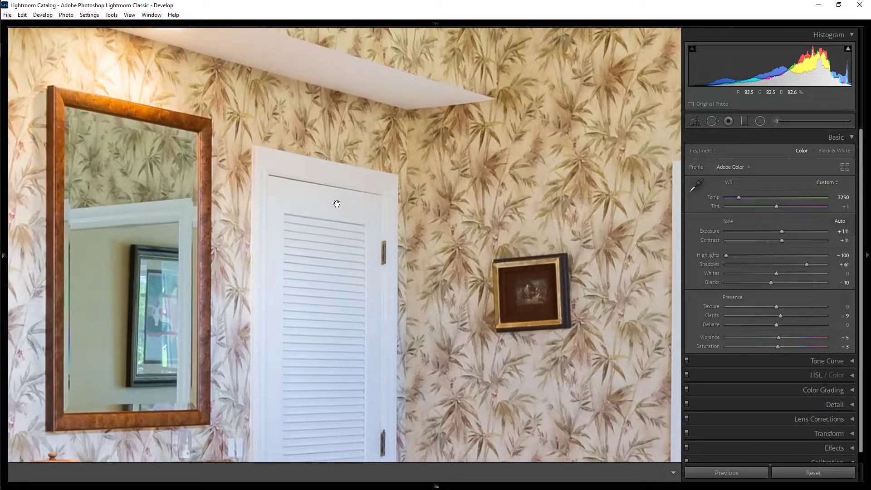
key("ctrl+z")
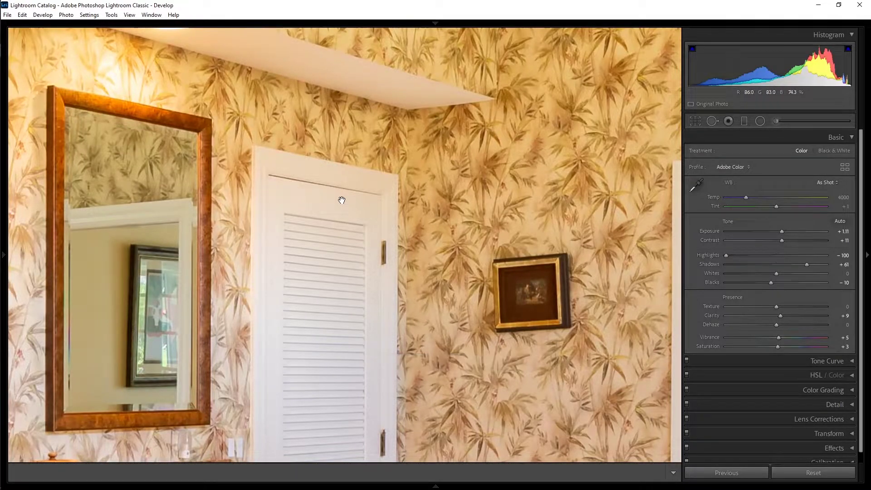
key("ctrl+y")
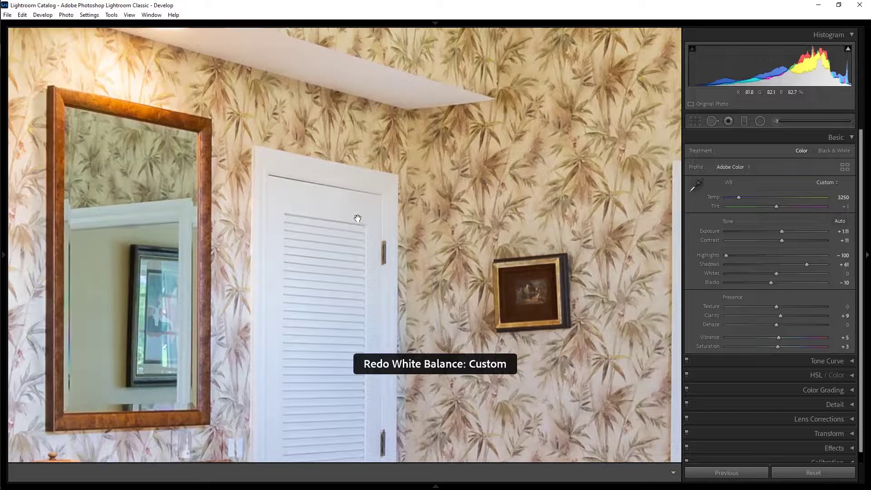
left_click(359, 219)
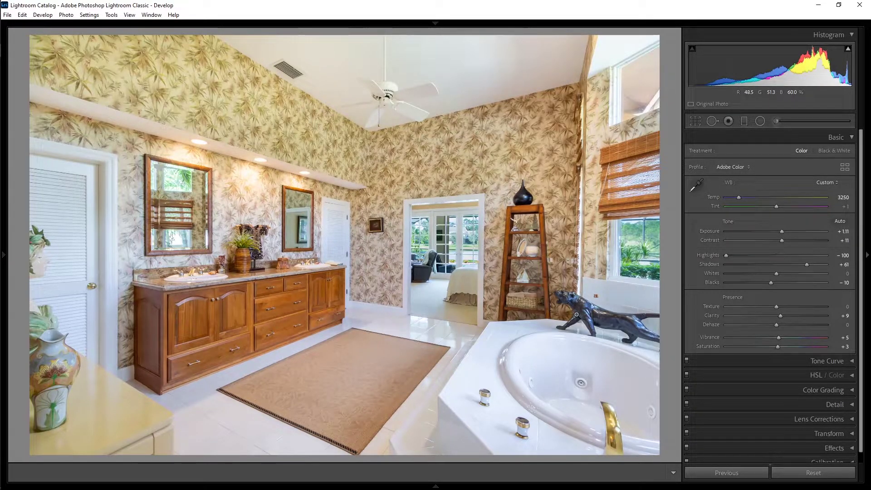
- Sample white balance twice from the white bathtub, ending at Temp 3700 and Tint -13
key("w")
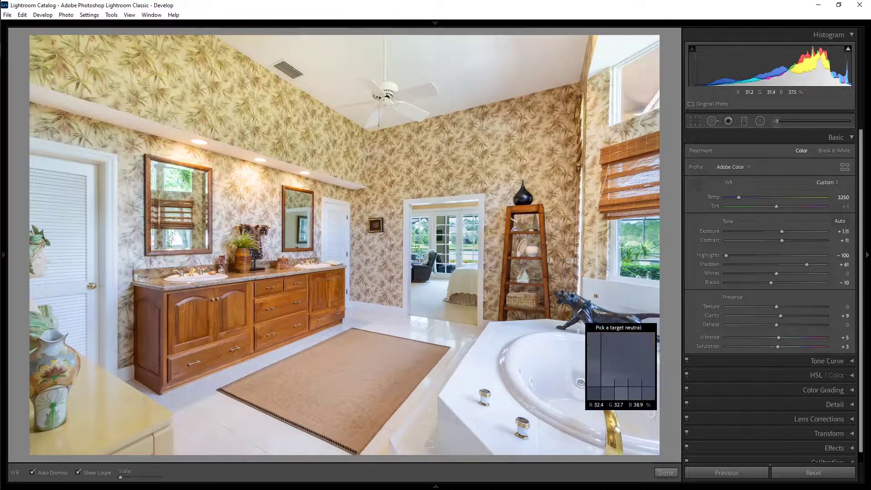
left_click(538, 352)
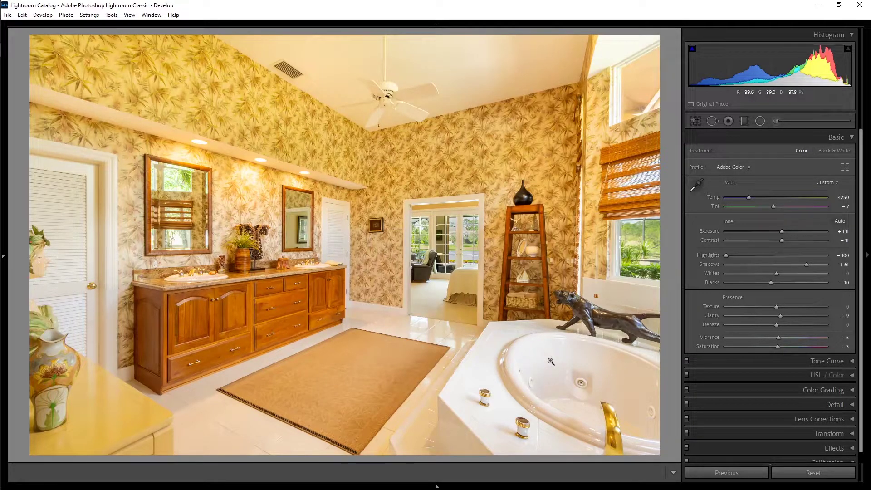
key("w")
left_click(551, 391)
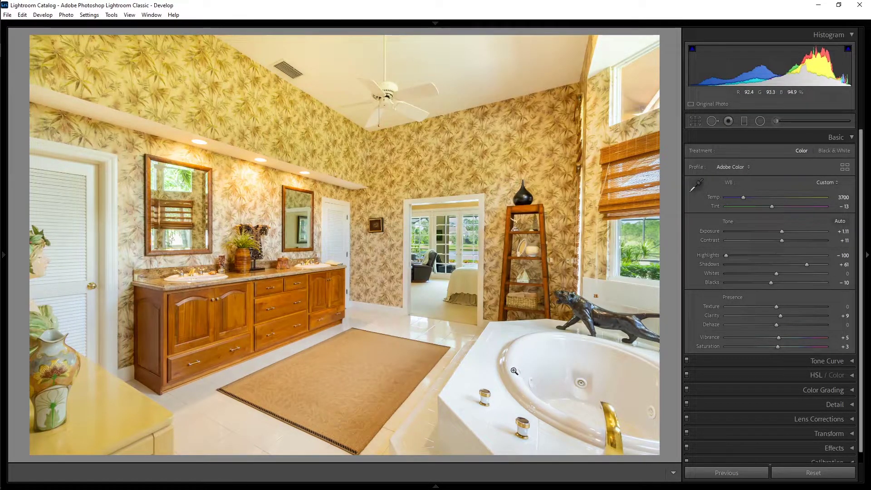
- Zoom into the sink and sample white balance from the white basin, giving Temp 2750 and Tint -3
left_click_drag(216, 163, 400, 310)
scroll(400, 311, "down", 5)
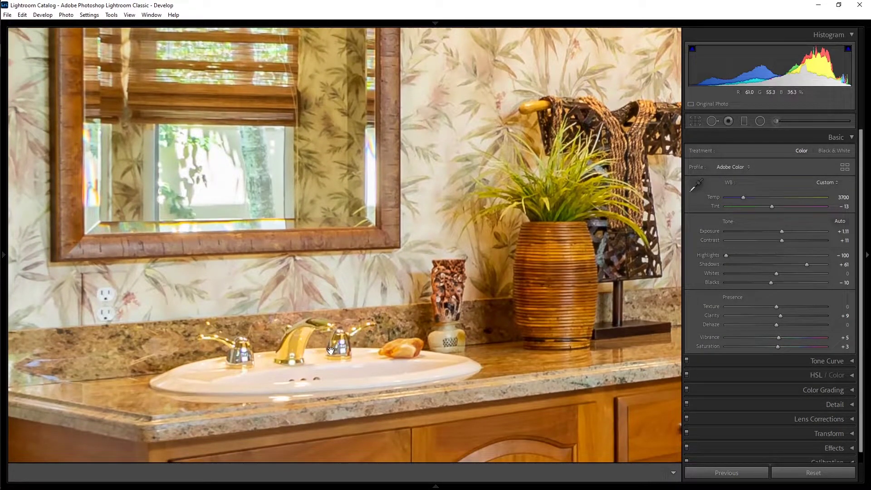
key("w")
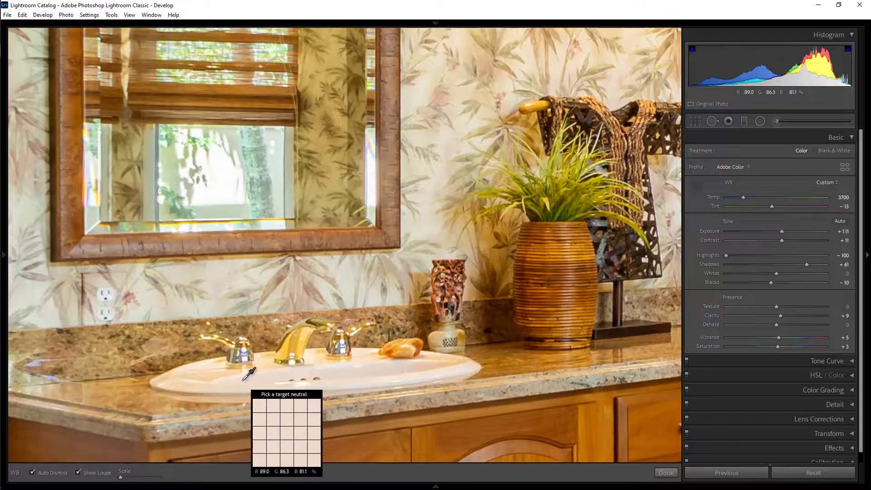
left_click(242, 380)
left_click(327, 371)
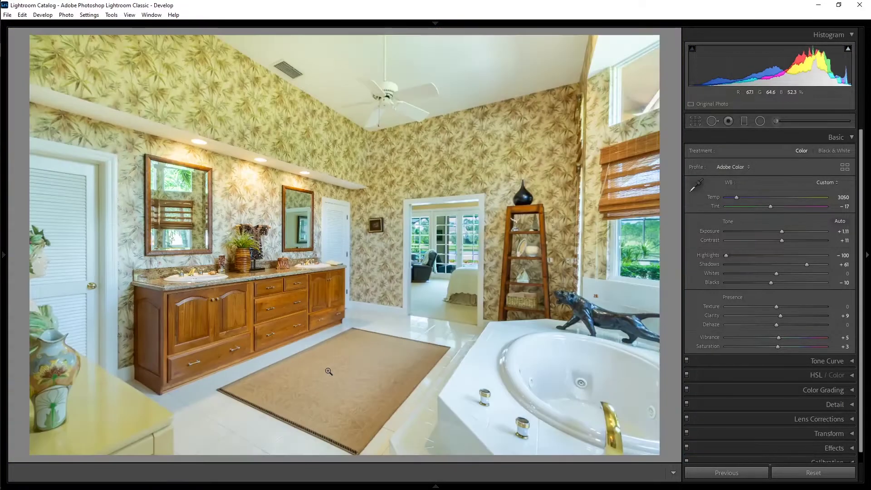
- Zoom in on the left sink again and resample the basin, landing at Temp 3750 and Tint +6
key("w")
left_click(198, 272)
left_click(190, 277)
left_click_drag(189, 277, 325, 336)
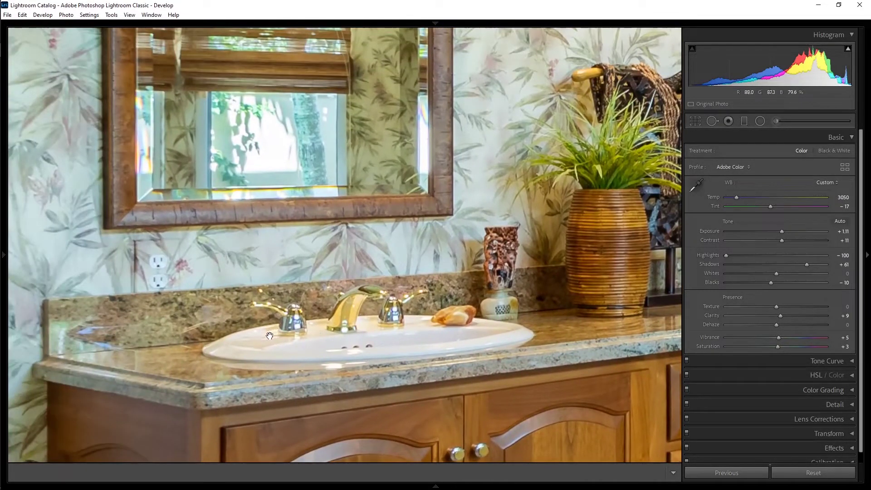
key("w")
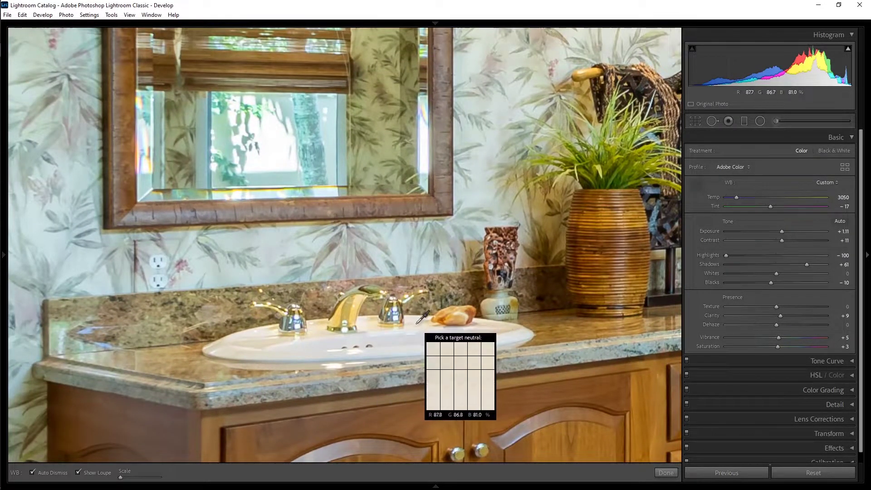
left_click(371, 325)
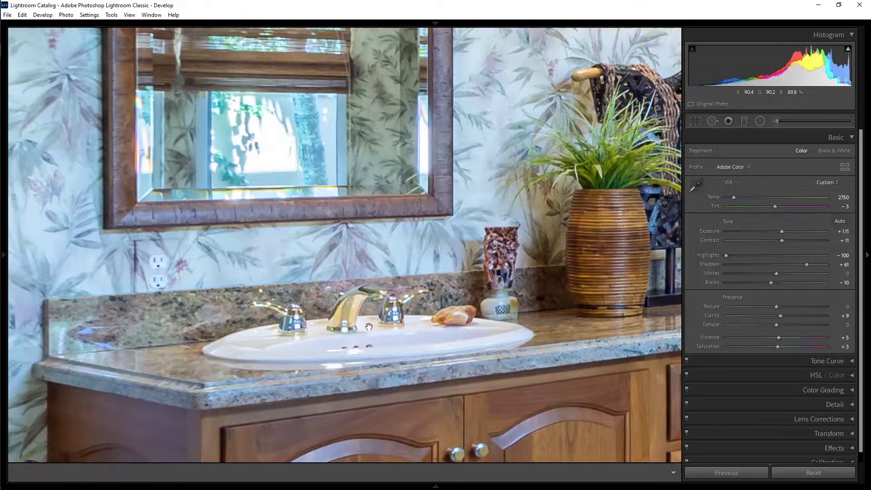
left_click(377, 357)
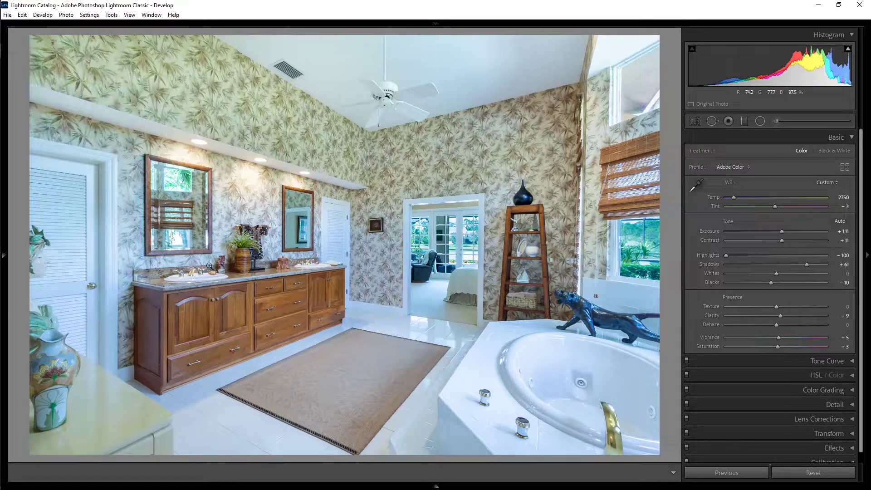
left_click(208, 266)
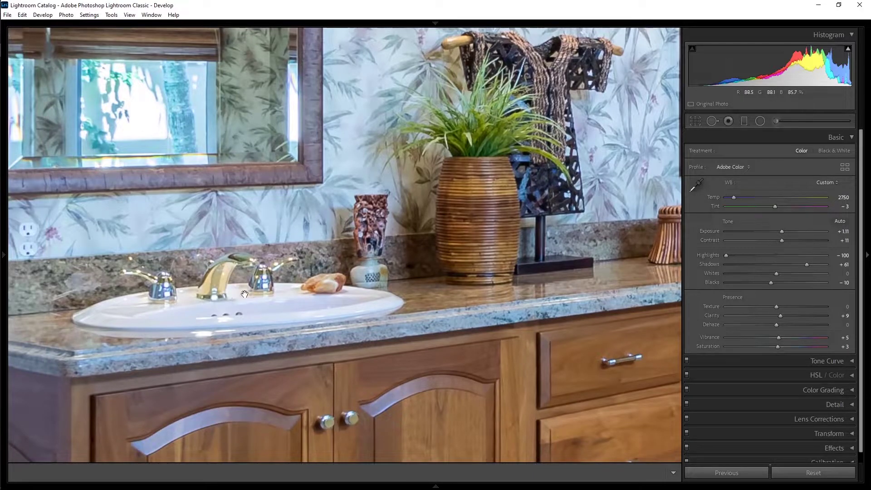
left_click(247, 295)
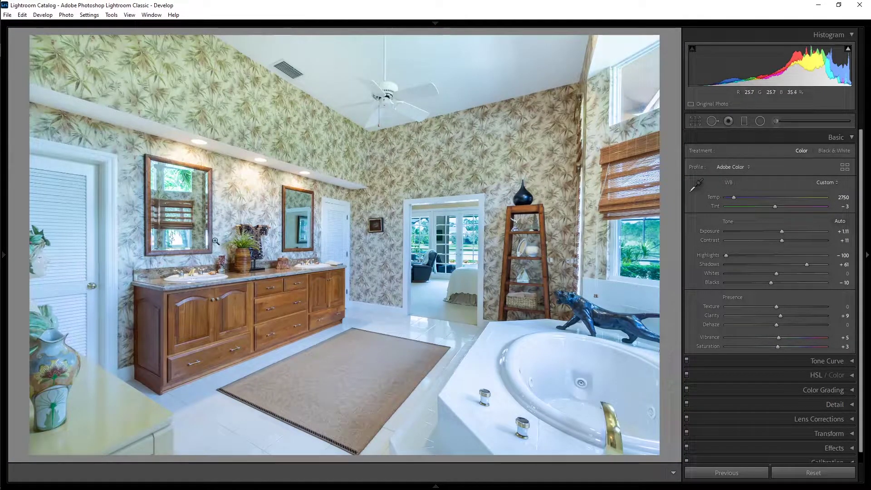
- Resample white balance from the door, then the ceiling, then the door again, settling at Temp 3250, Tint +1
key("w")
left_click(38, 162)
key("w")
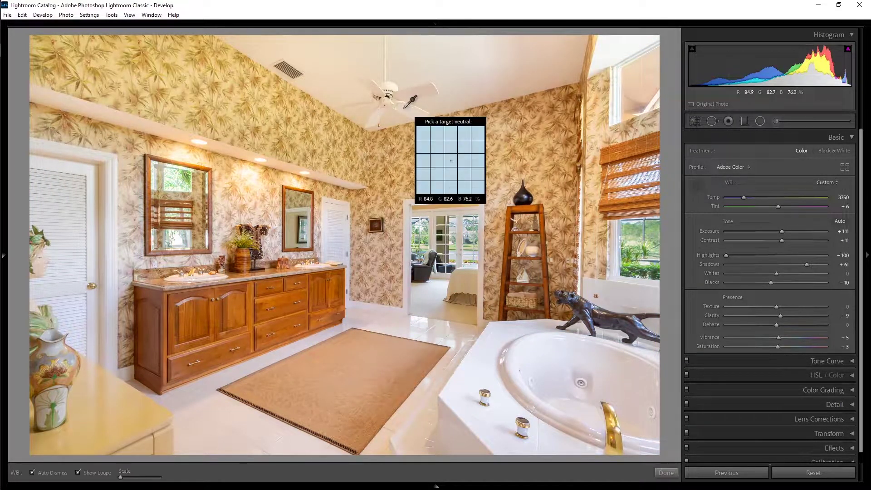
left_click(404, 109)
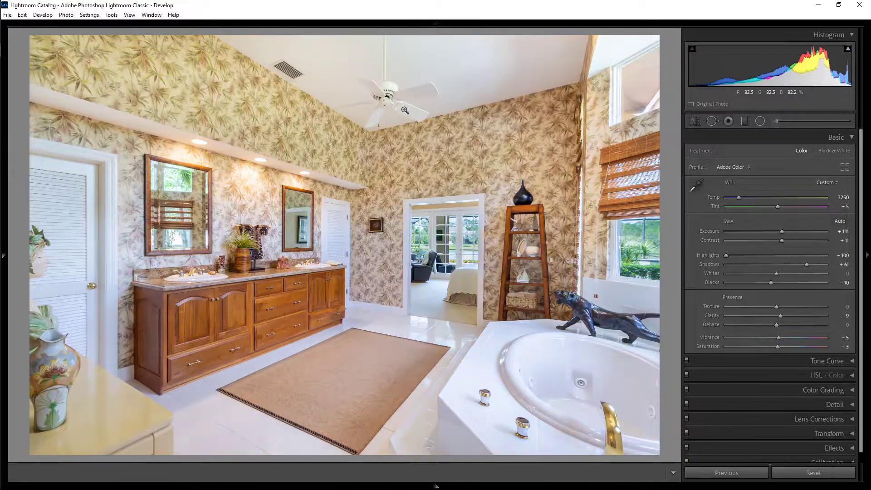
key("w")
left_click(350, 207)
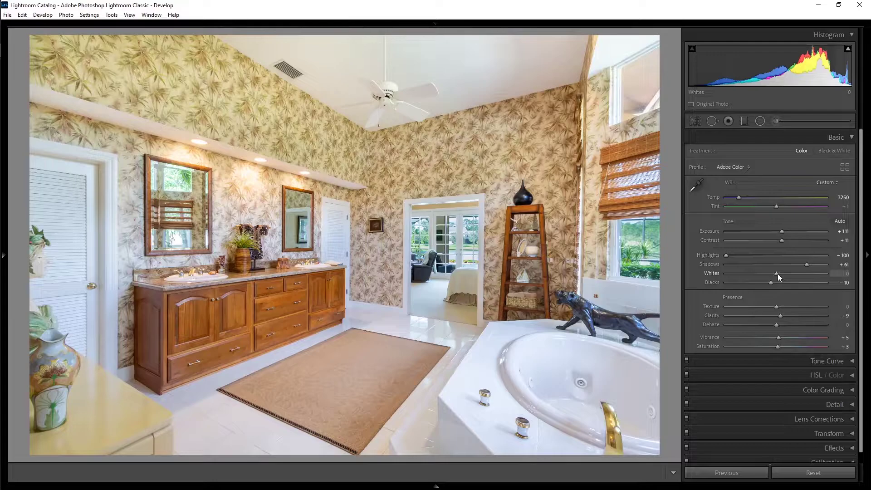
- Raise the Whites slider to +45 to brighten the highlights
left_click_drag(777, 274, 799, 270)
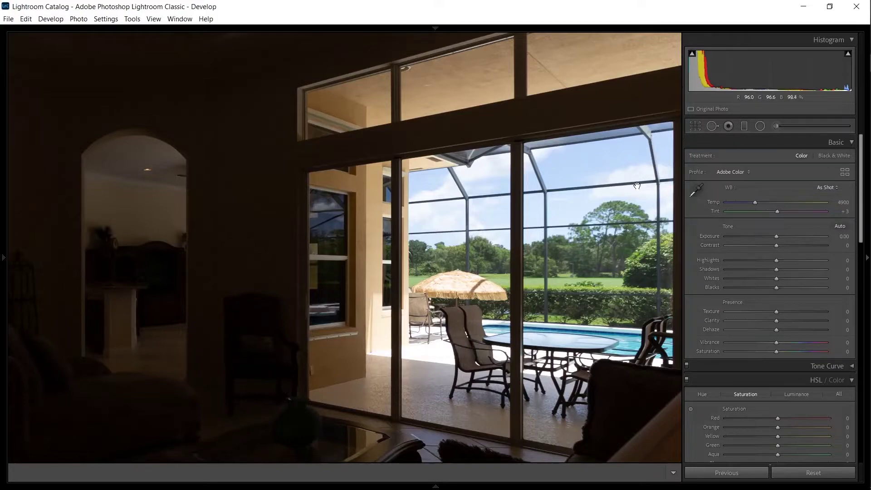
- Compare the edited pool-view living room photo against its original
key("Right")
key("Right")
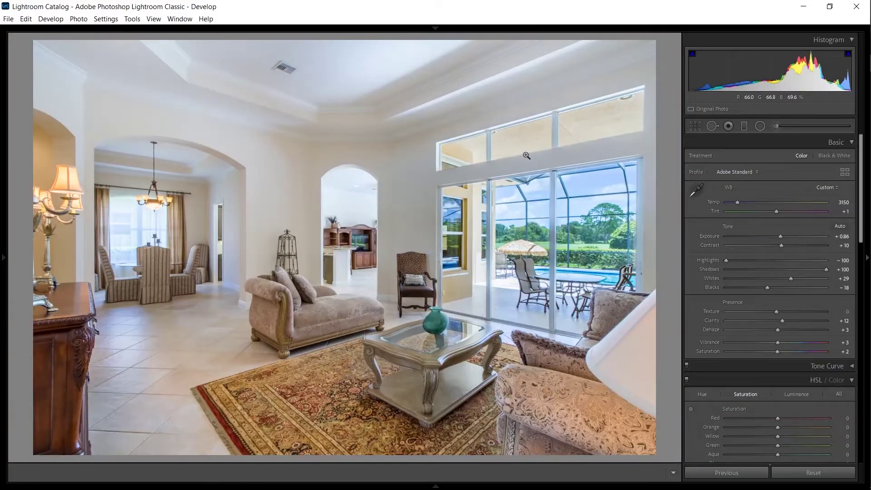